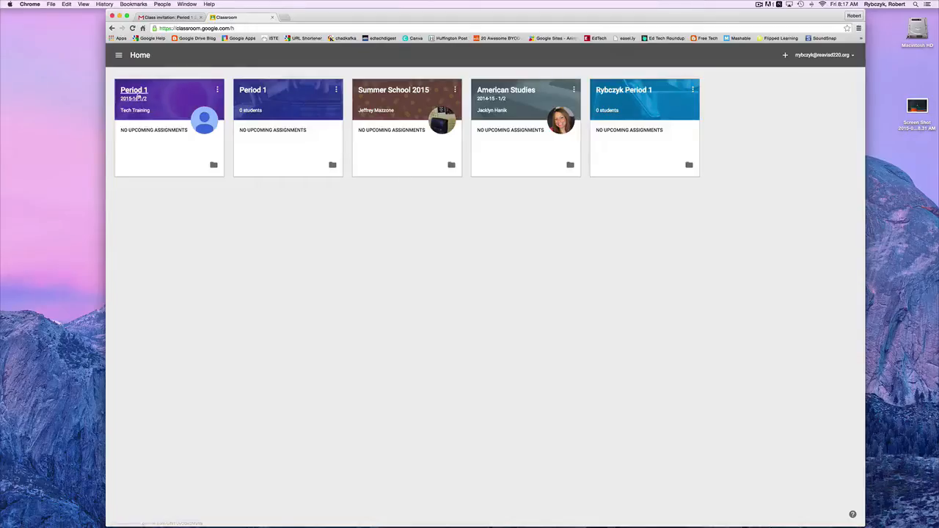
# Open the Summer School 2015 class and look through the assignments in its stream.
pyautogui.click(394, 92)
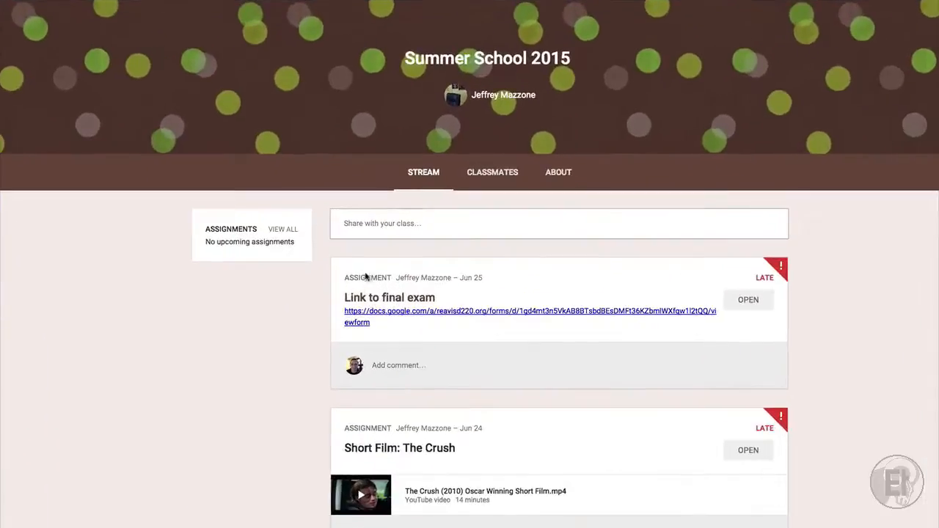
pyautogui.scroll(-5, 426, 312)
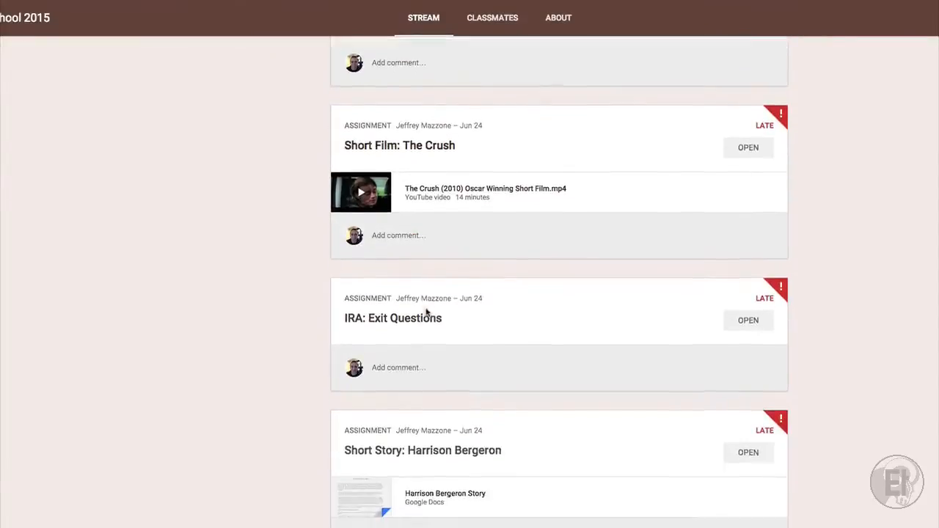
pyautogui.scroll(-4, 426, 313)
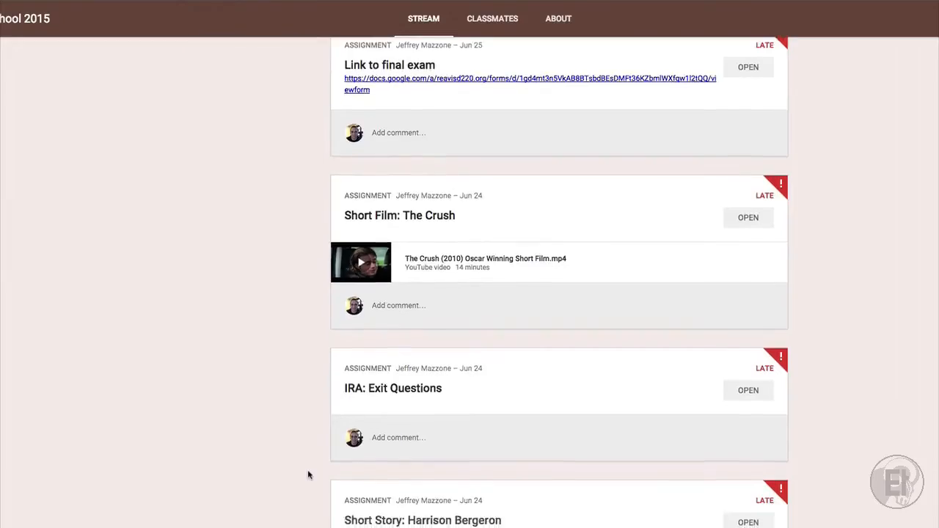
pyautogui.scroll(4, 307, 474)
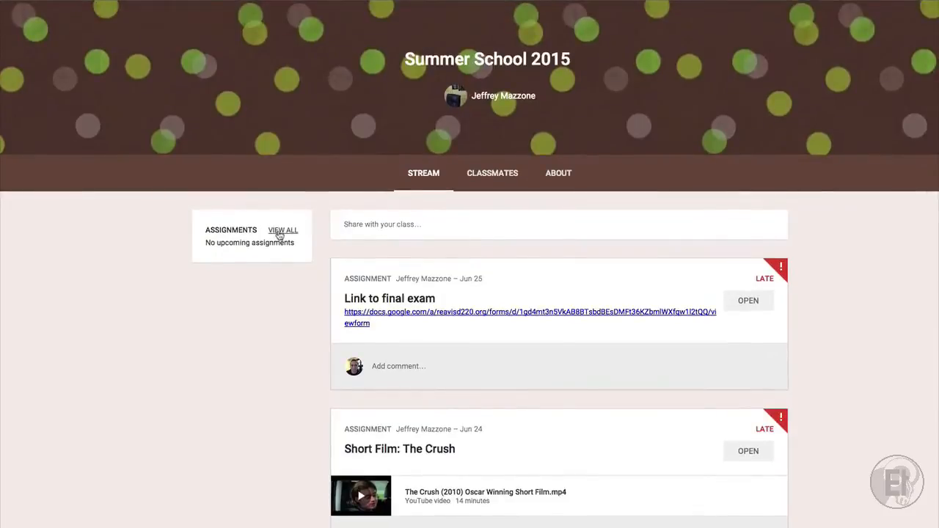
# View all assignments of the class and open the document attached to the News Summary assignment.
pyautogui.click(283, 231)
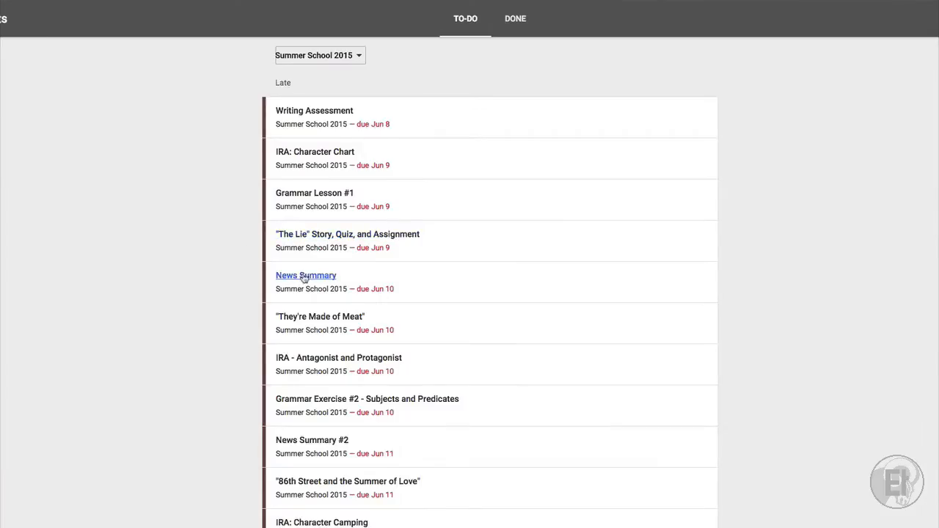
pyautogui.click(308, 278)
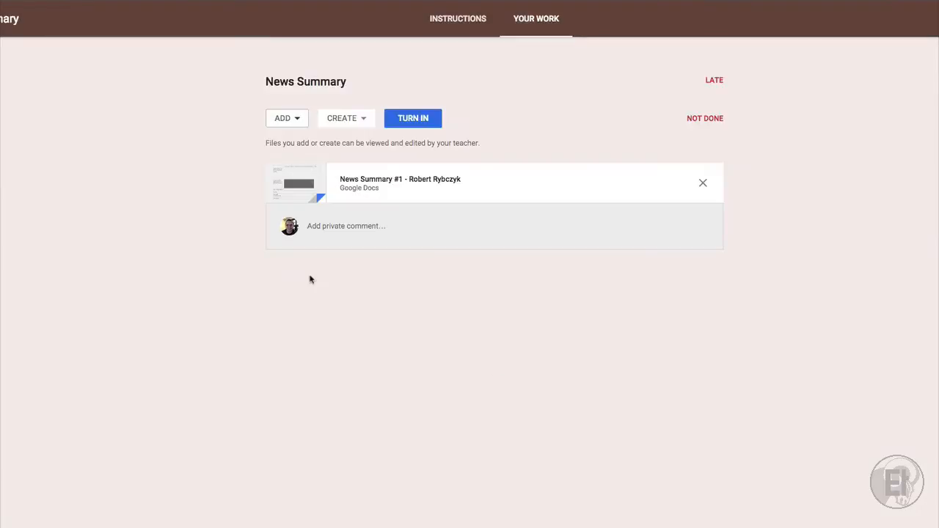
pyautogui.click(392, 184)
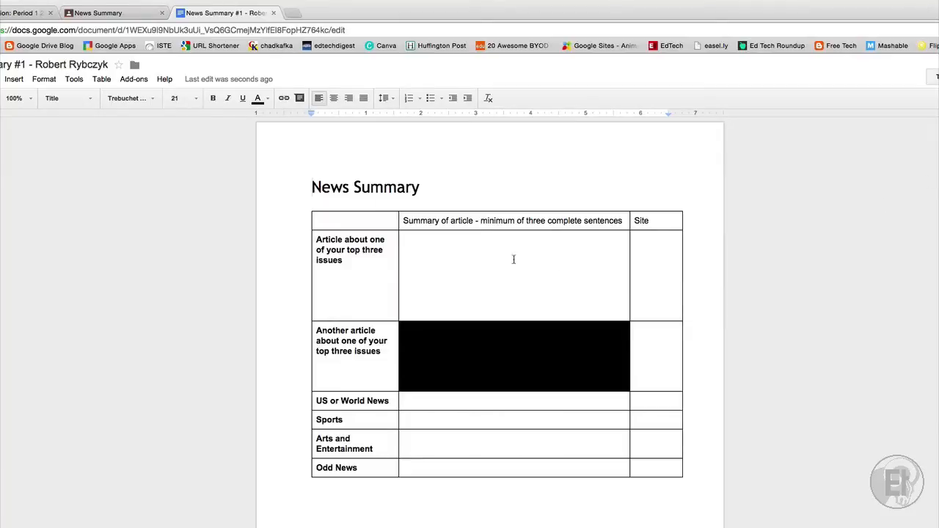
pyautogui.click(459, 257)
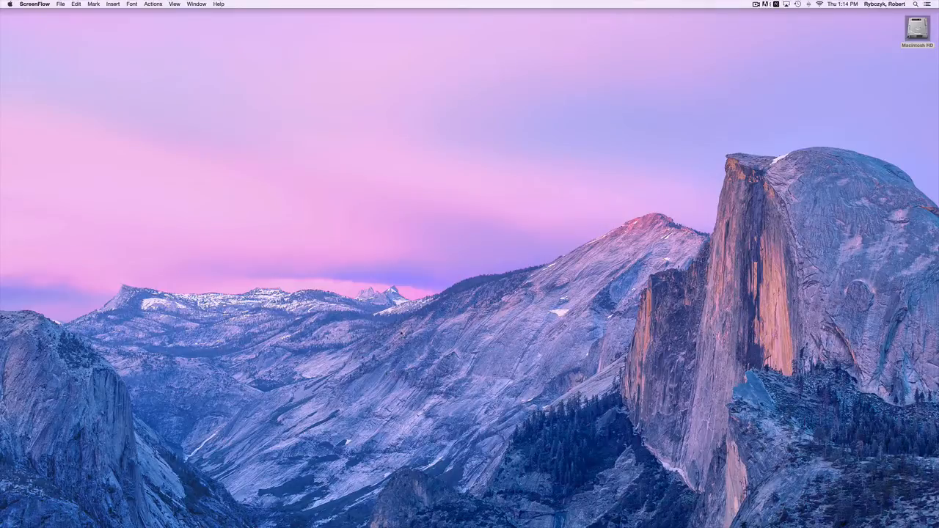
# Open Google Chrome, go to classroom.google.com and get started in the teacher role.
pyautogui.moveTo(165, 525)
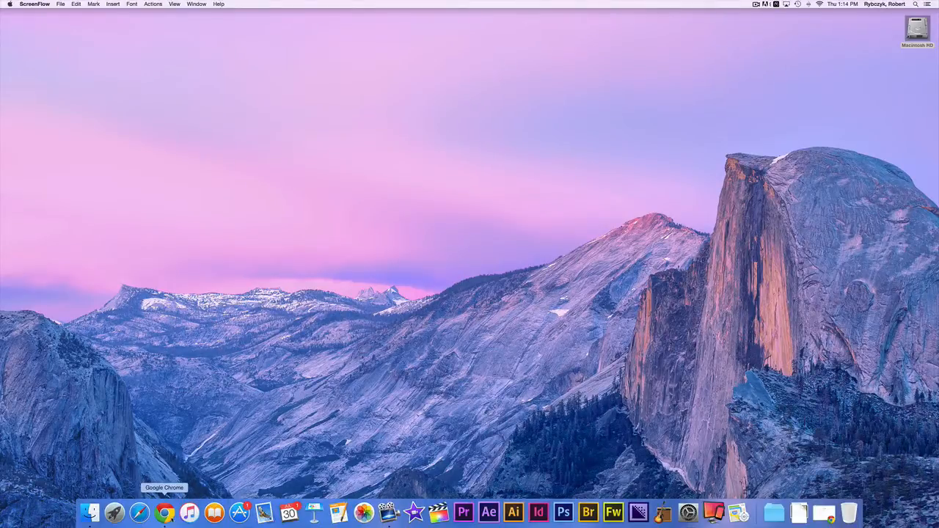
pyautogui.click(165, 513)
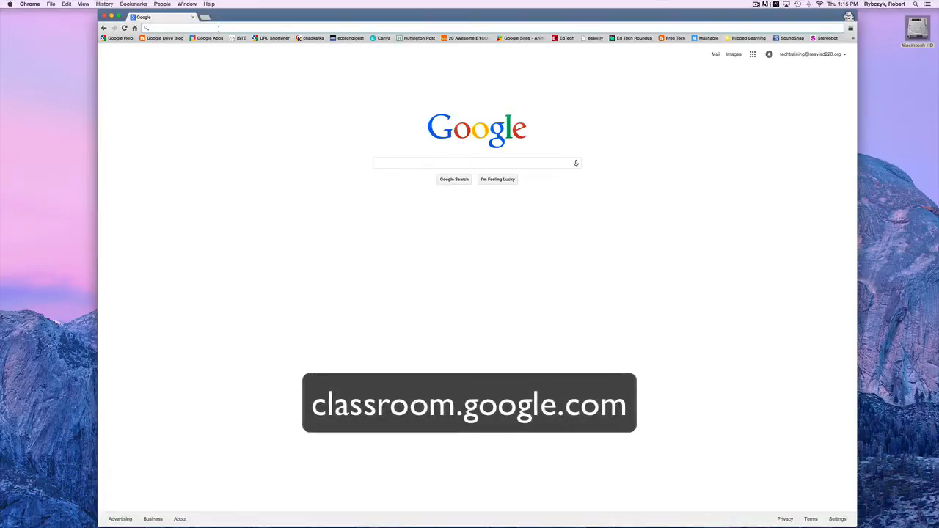
pyautogui.write('classroom.google.com')
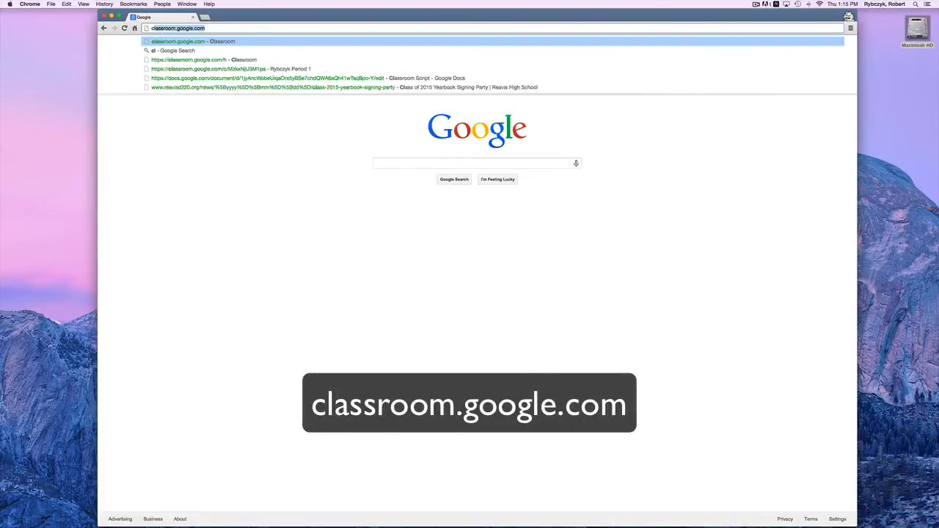
pyautogui.press('Return')
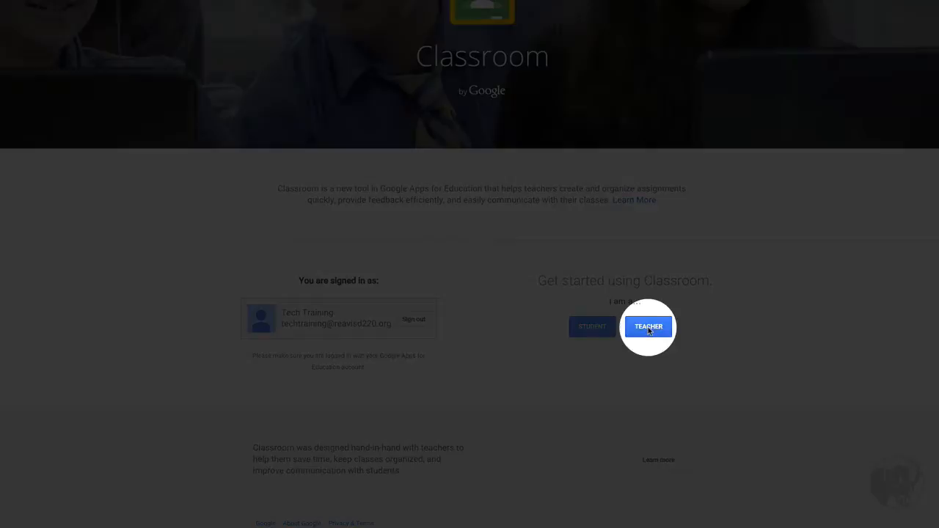
pyautogui.click(649, 328)
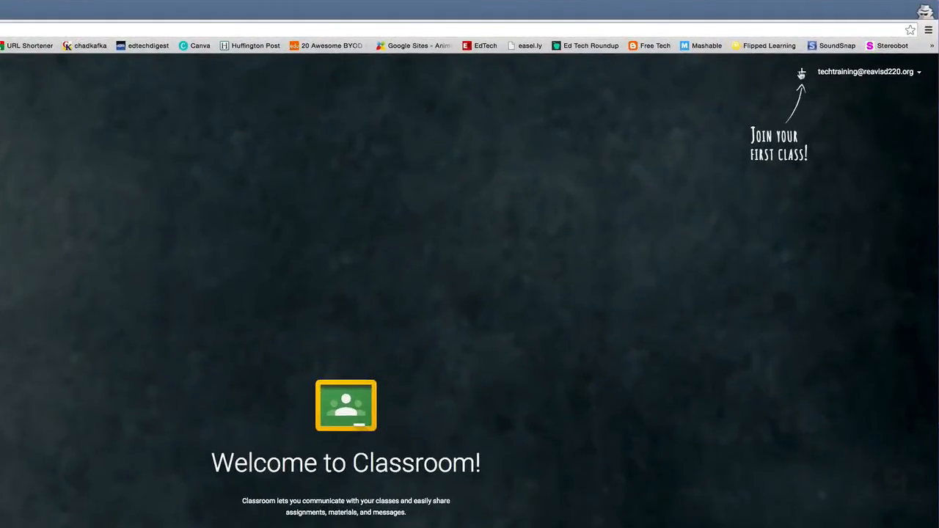
# Create a class named "Period 1" with the section "2015-16 1/2".
pyautogui.click(769, 55)
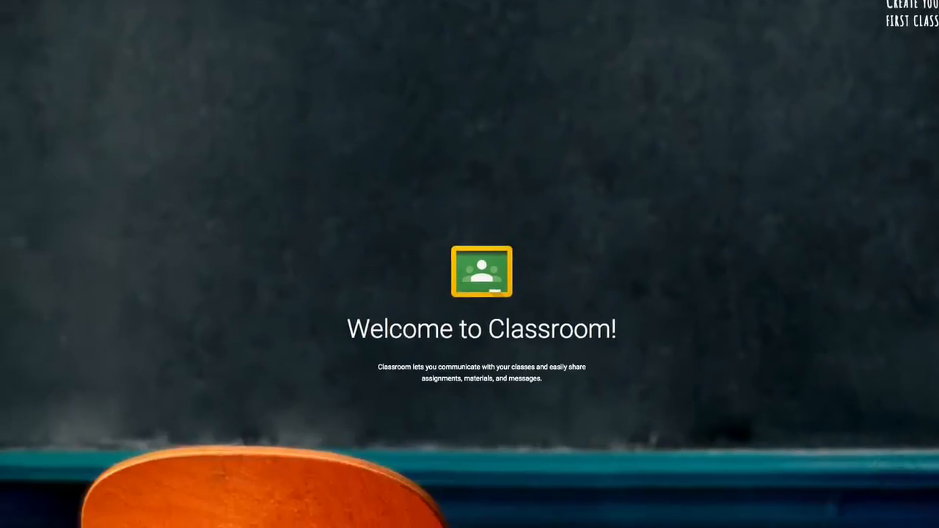
pyautogui.click(830, 120)
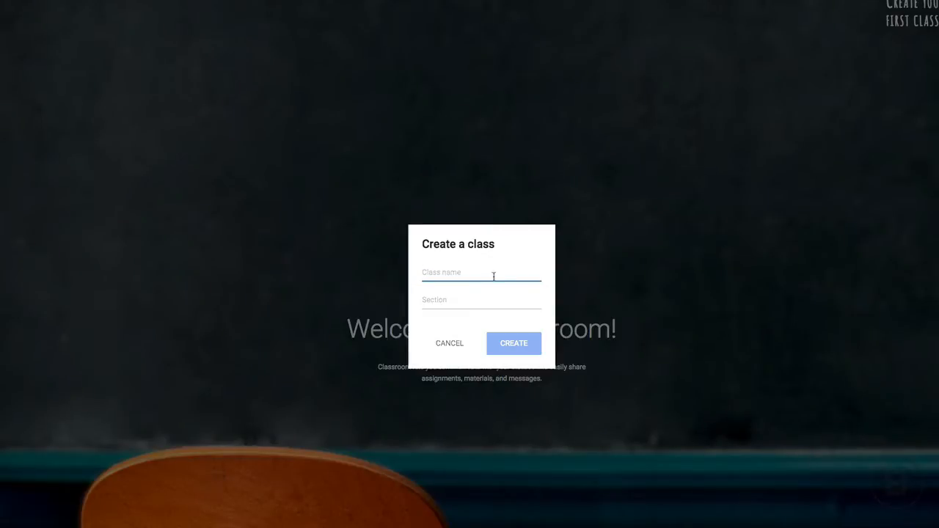
pyautogui.write('Period 1')
pyautogui.press('Tab')
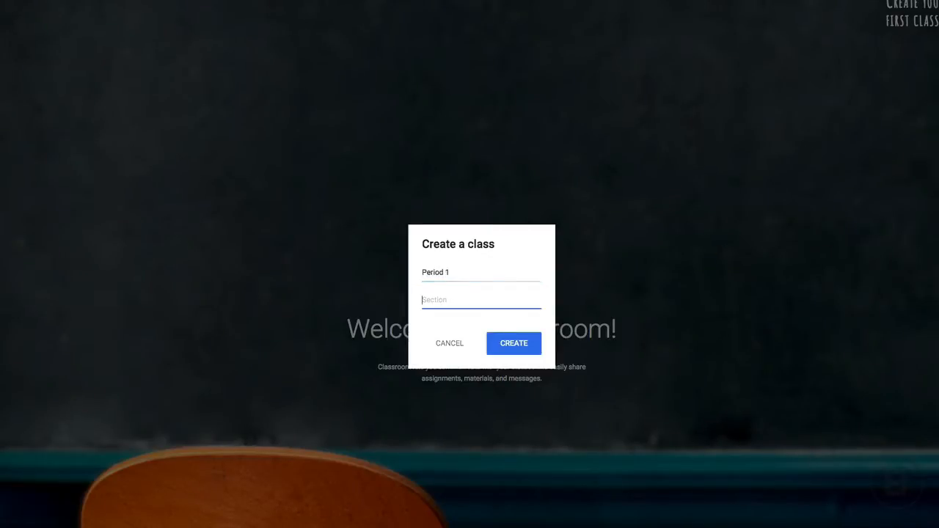
pyautogui.write('2015-16 1/2')
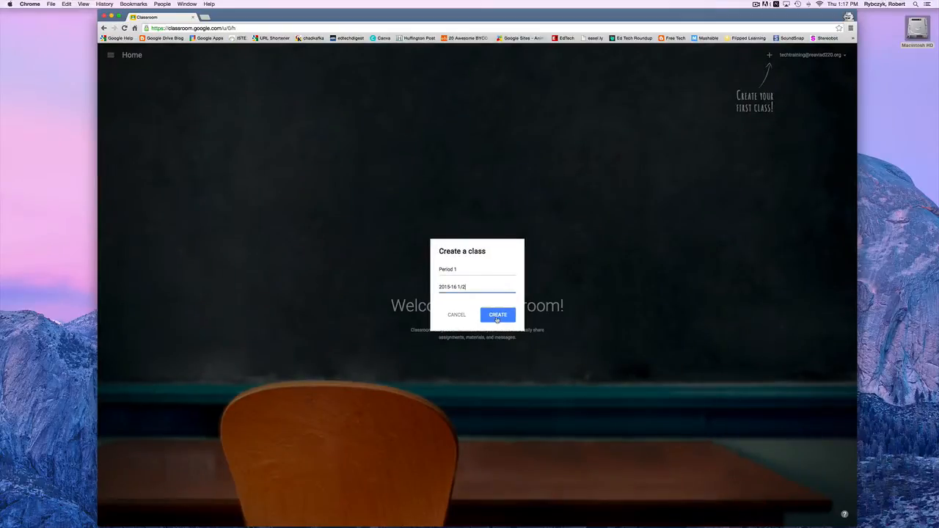
pyautogui.click(497, 317)
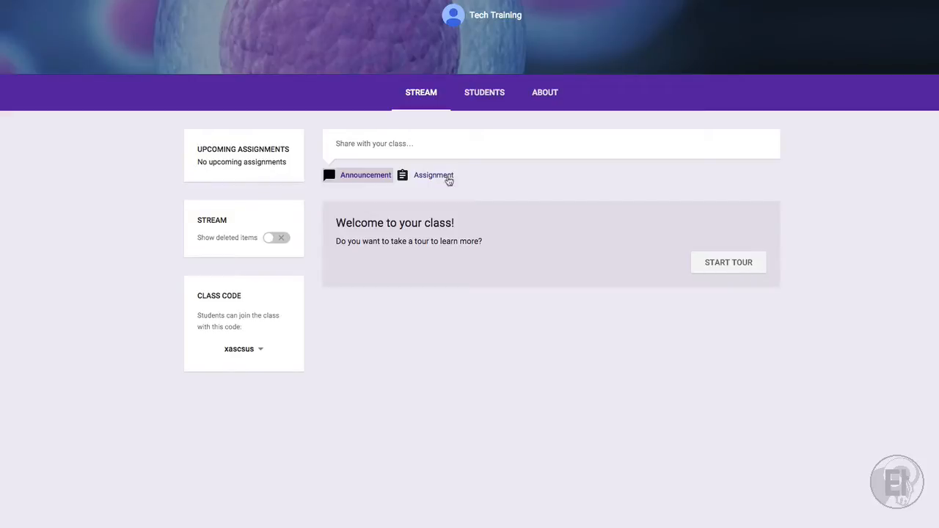
# Post the announcement "Welcome to 1st Semester" to the class stream.
pyautogui.click(365, 143)
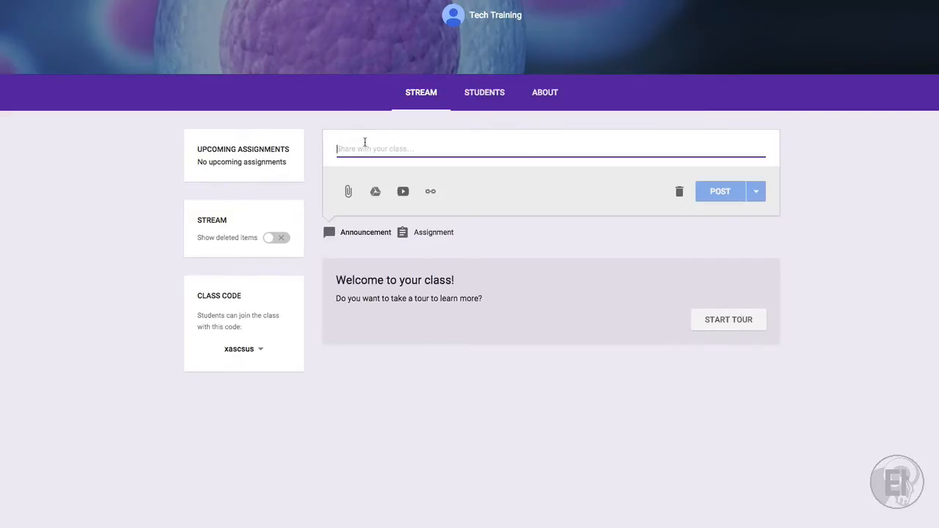
pyautogui.write('Welcome to 1')
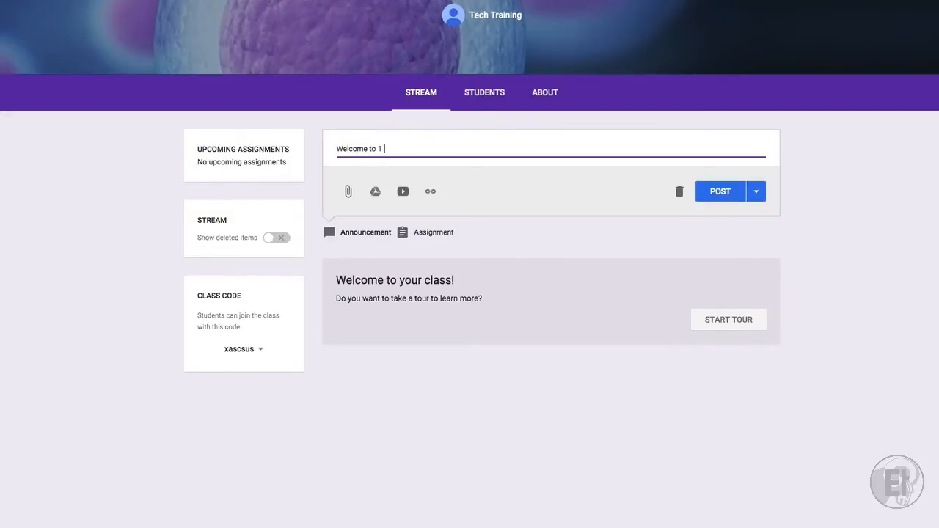
pyautogui.write('st Semester')
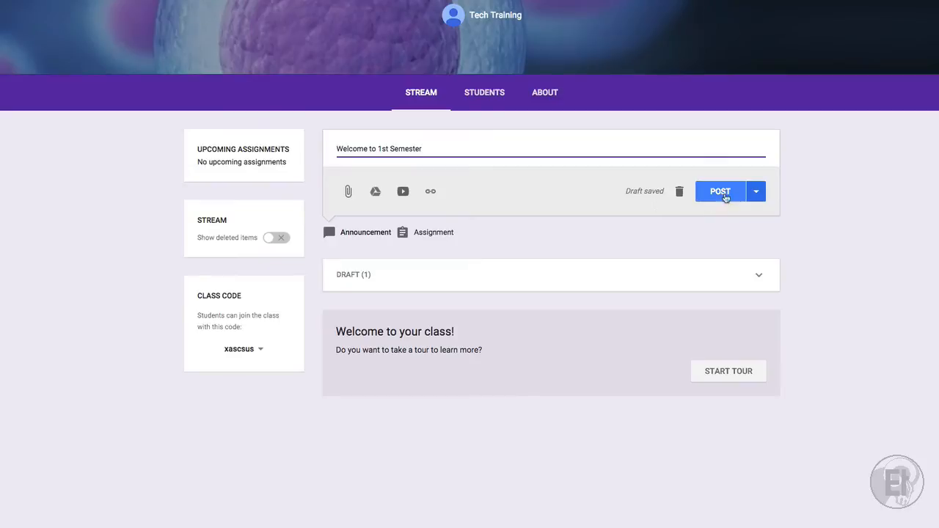
pyautogui.click(755, 192)
pyautogui.click(756, 197)
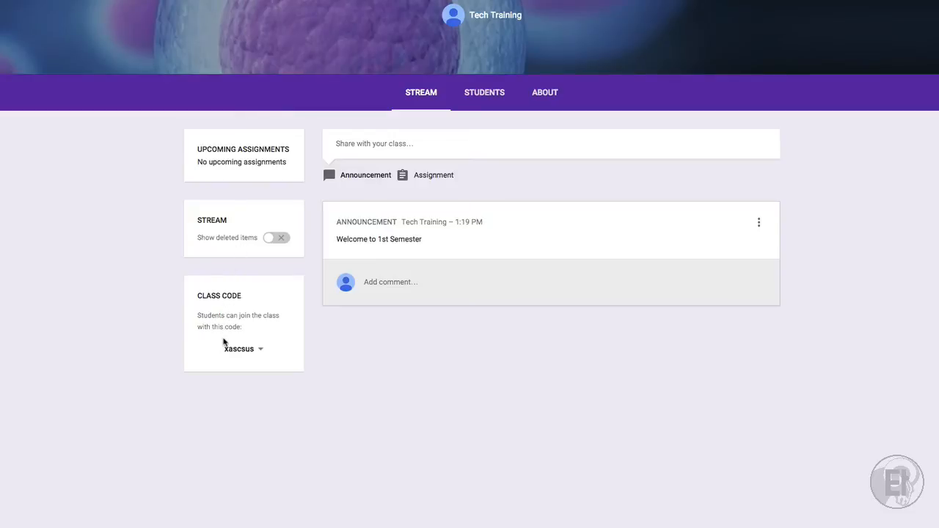
# Look at the options available for the class code.
pyautogui.click(262, 350)
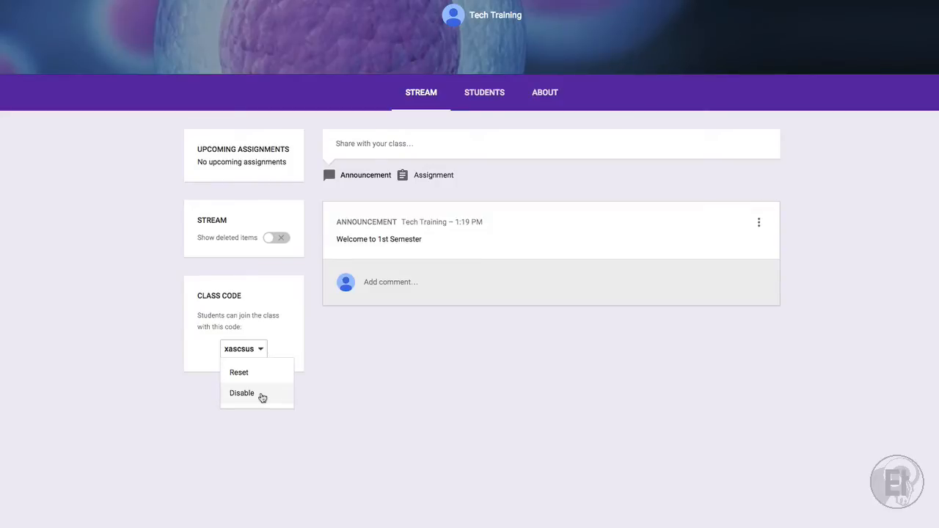
pyautogui.click(368, 384)
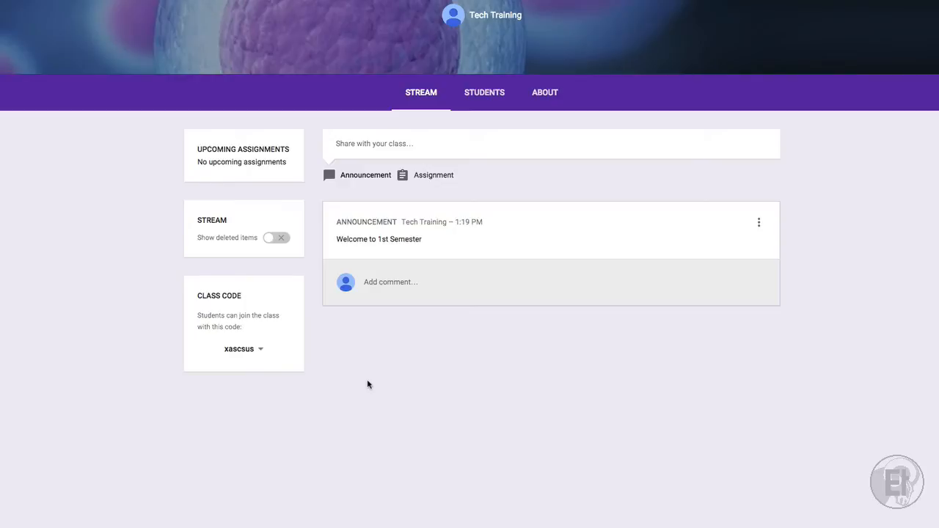
# Invite a student to the class by finding their username in the Directory contacts and selecting them.
pyautogui.click(480, 95)
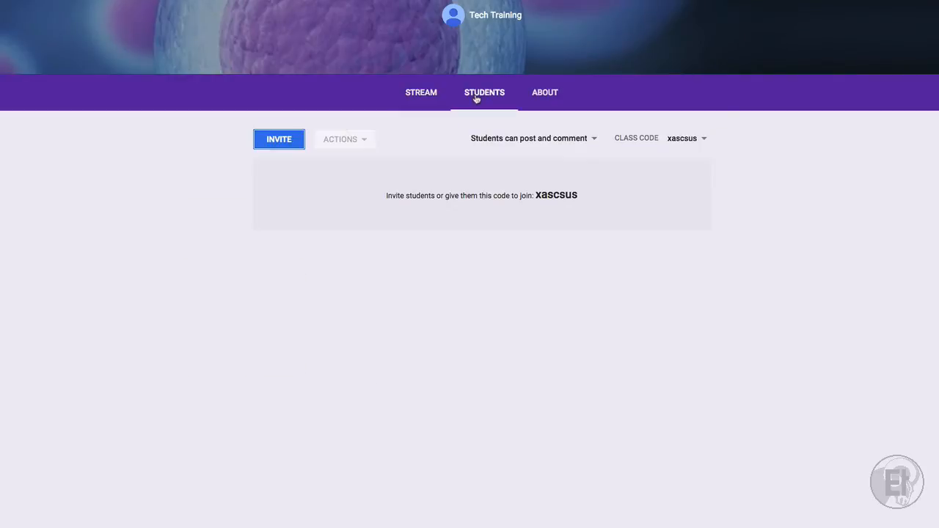
pyautogui.click(288, 145)
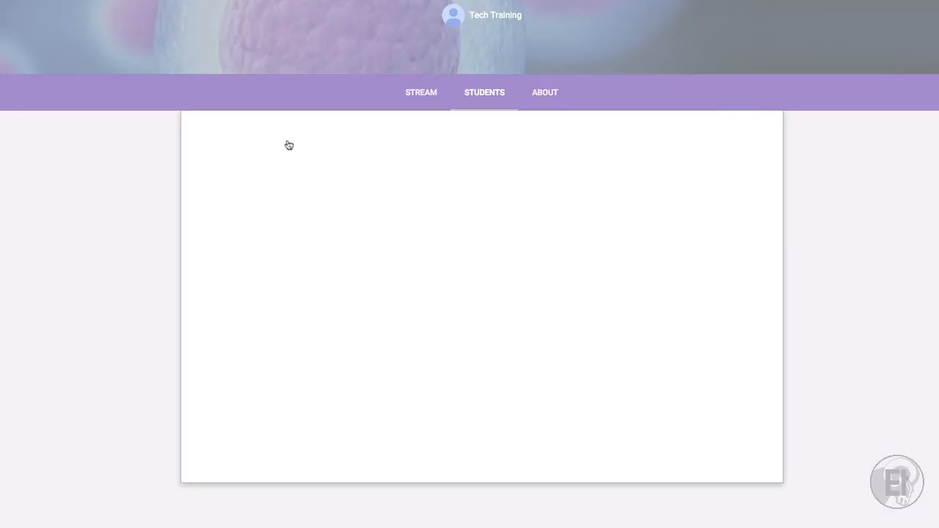
pyautogui.click(216, 187)
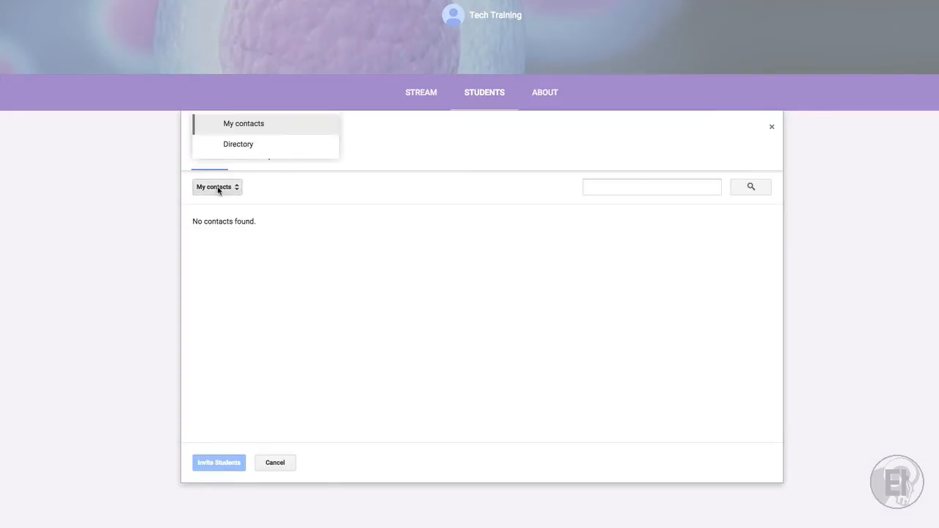
pyautogui.click(242, 146)
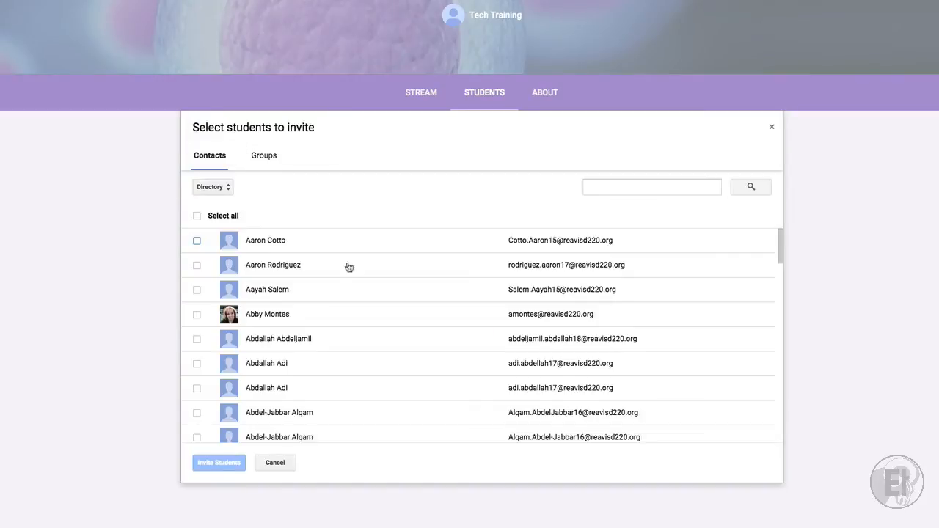
pyautogui.scroll(-5, 379, 325)
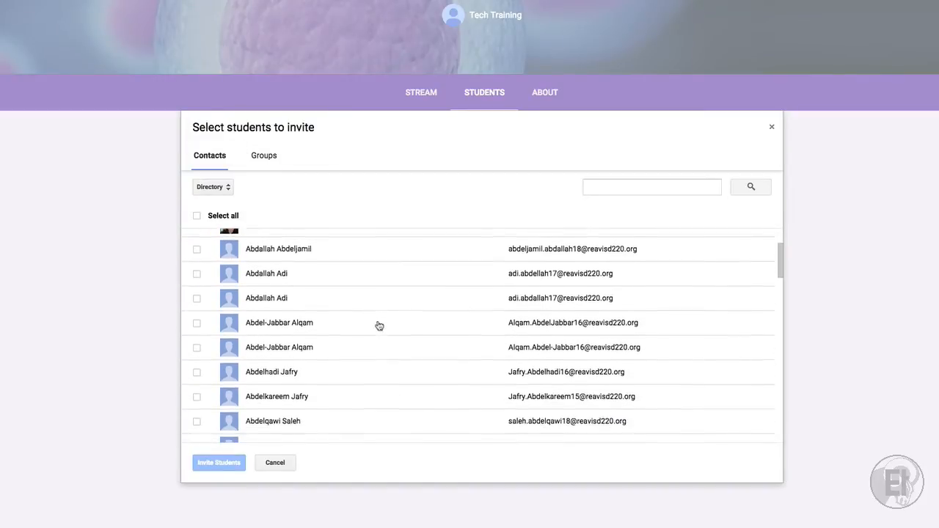
pyautogui.scroll(-4, 379, 326)
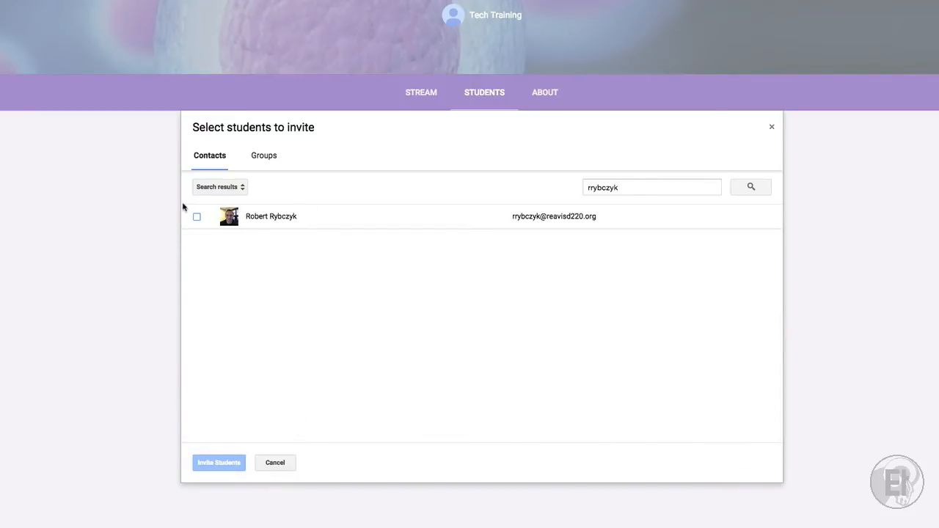
pyautogui.click(198, 217)
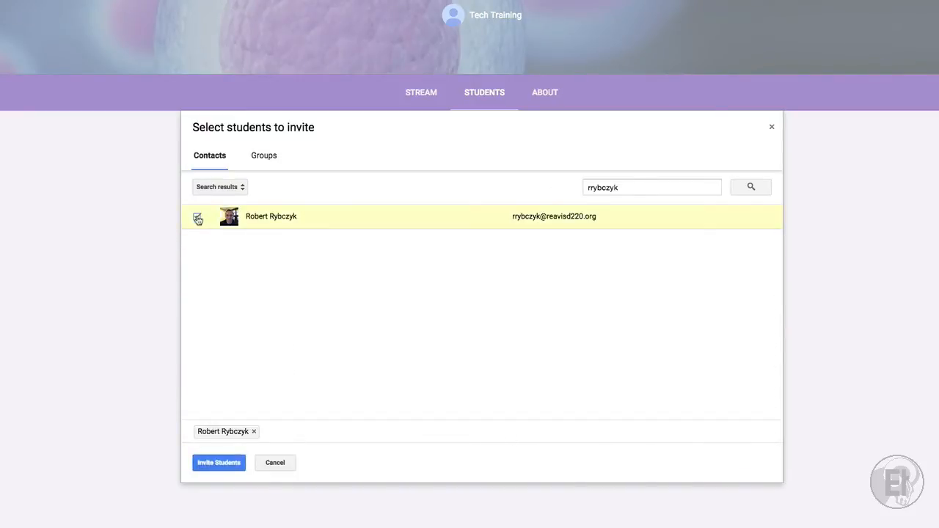
pyautogui.click(218, 463)
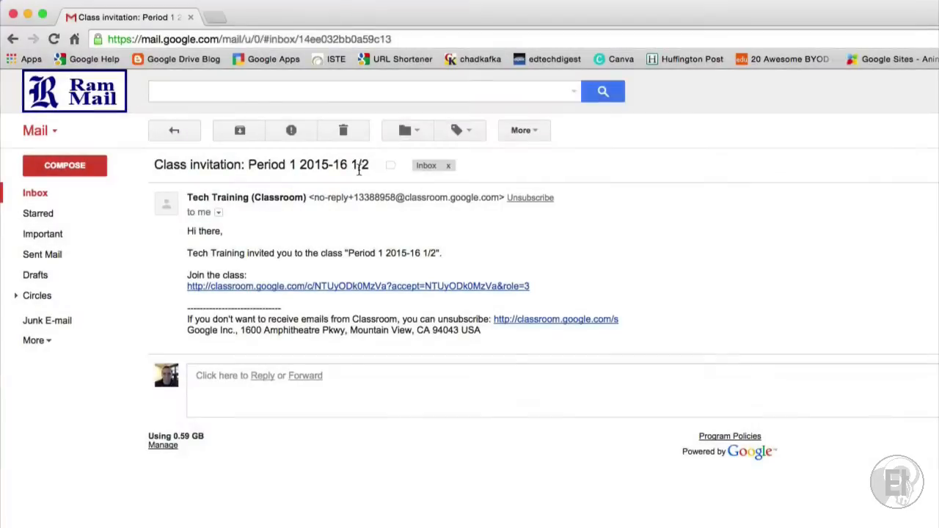
# Open the join link for Period 1 2015-16 1/2 in the class invitation e-mail.
pyautogui.click(353, 287)
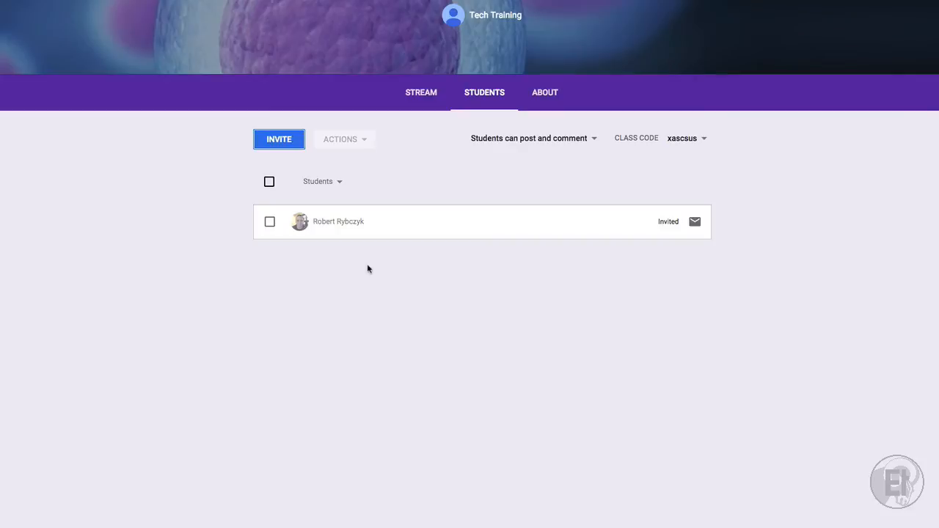
# Review the permission options for student posting and commenting in the class.
pyautogui.click(528, 145)
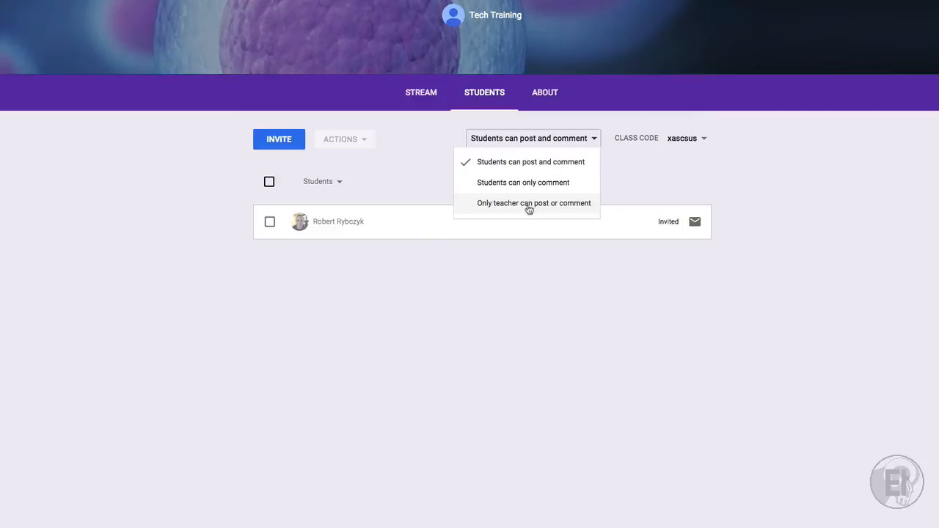
pyautogui.click(621, 182)
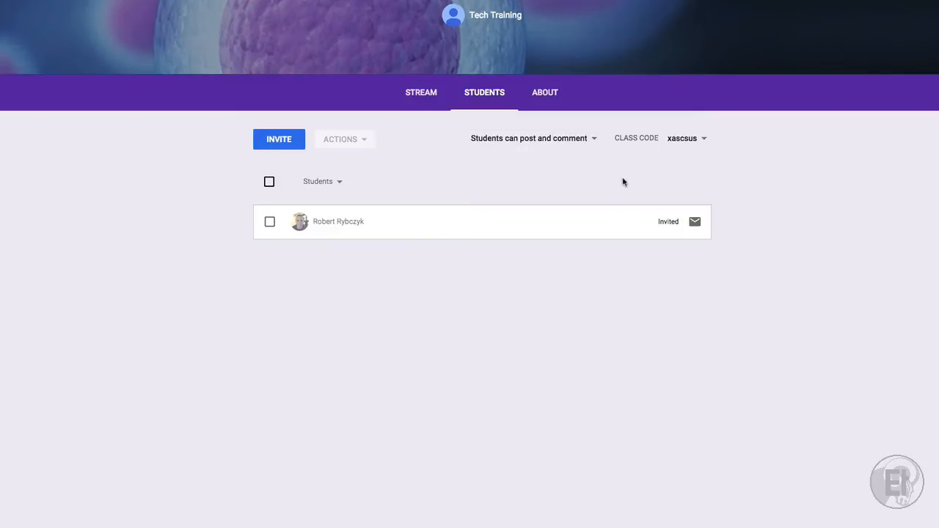
# Review the reset and disable options of the class code and the actions available for the invited student.
pyautogui.click(697, 142)
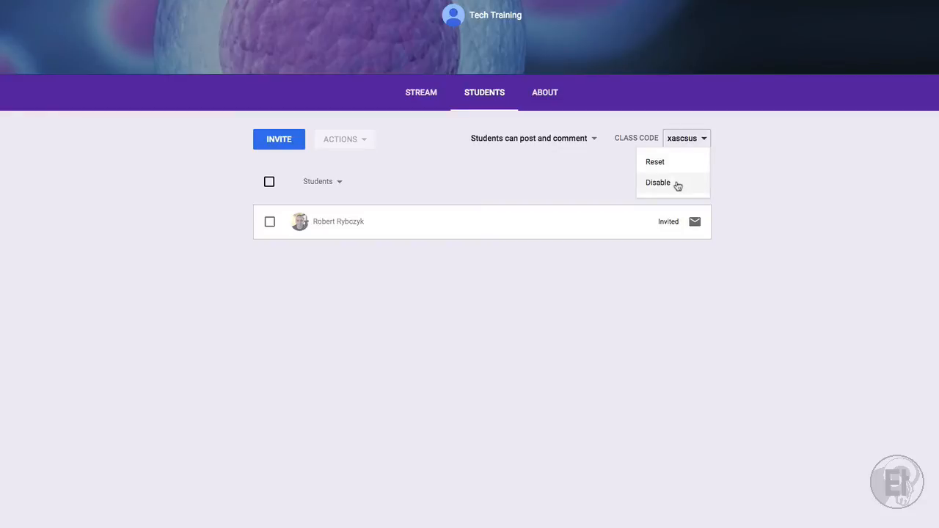
pyautogui.click(585, 187)
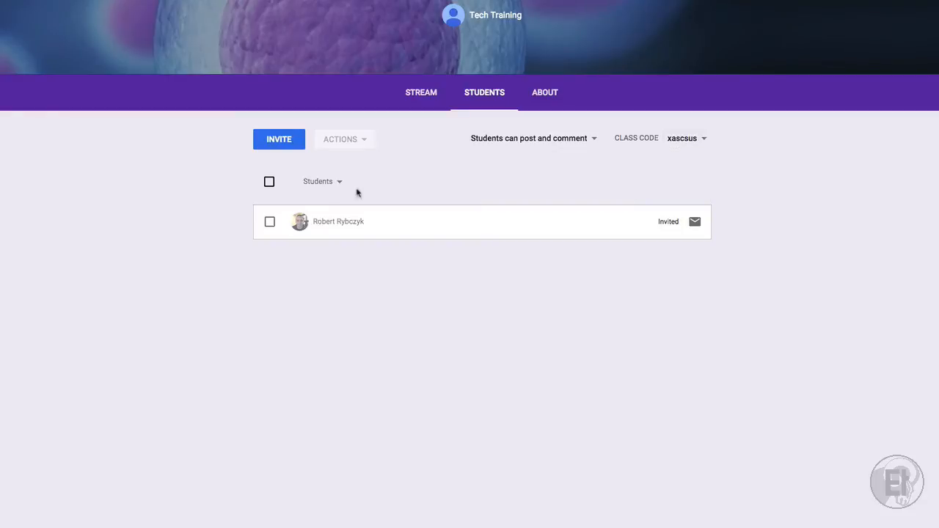
pyautogui.click(270, 224)
pyautogui.click(358, 140)
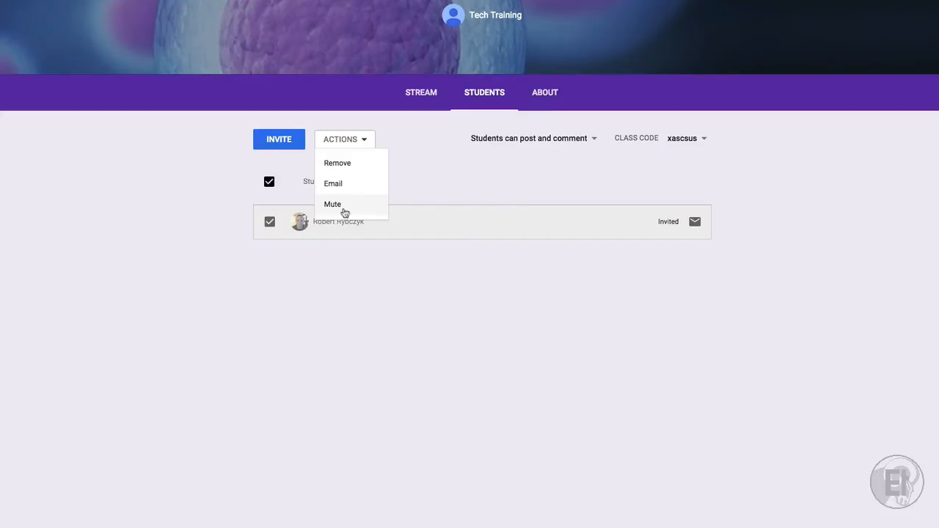
pyautogui.click(422, 182)
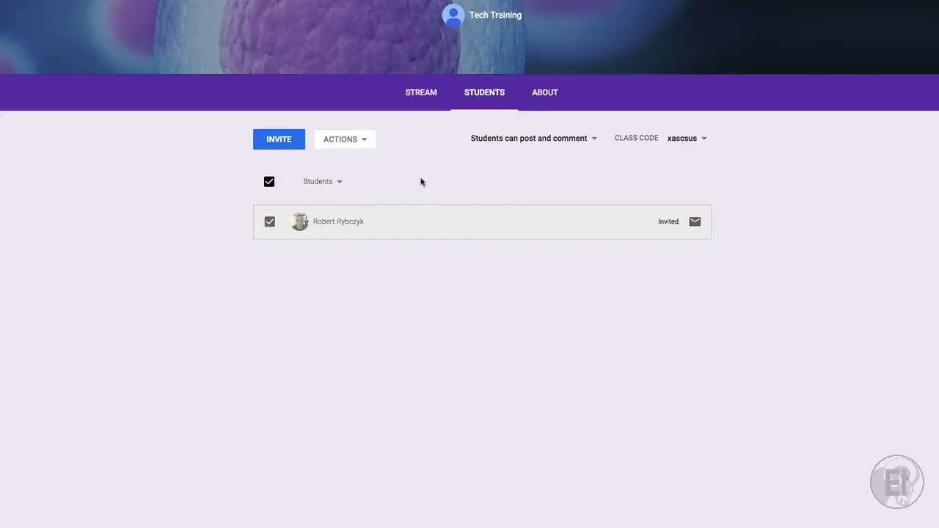
# View the class's About page and return to the Classroom home page.
pyautogui.click(554, 95)
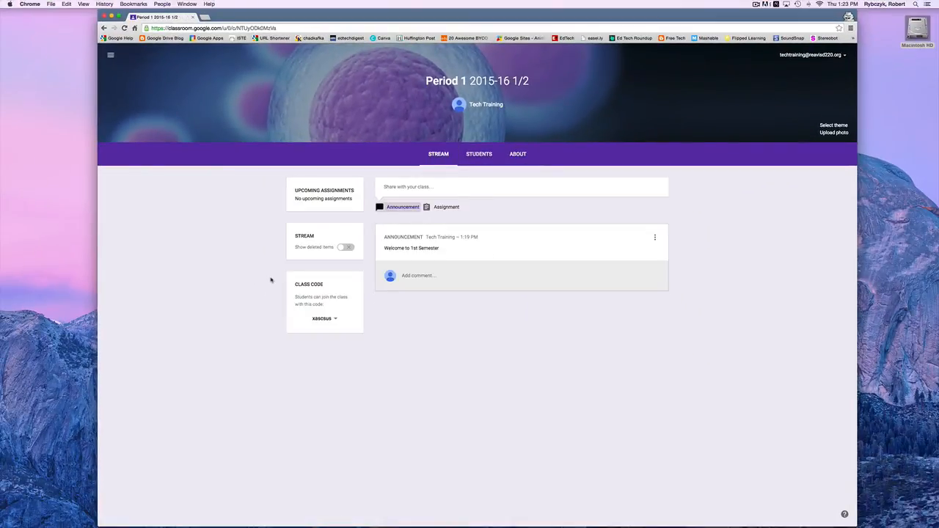
pyautogui.click(111, 57)
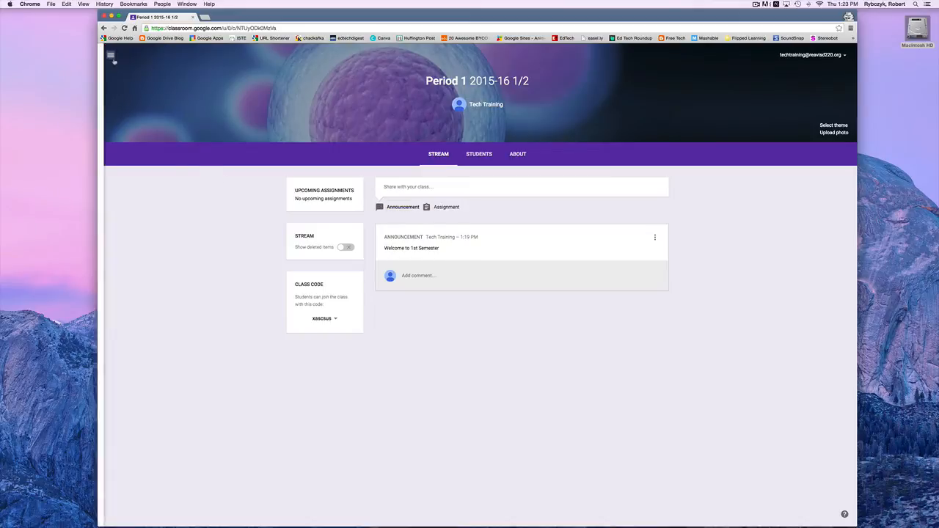
pyautogui.click(133, 64)
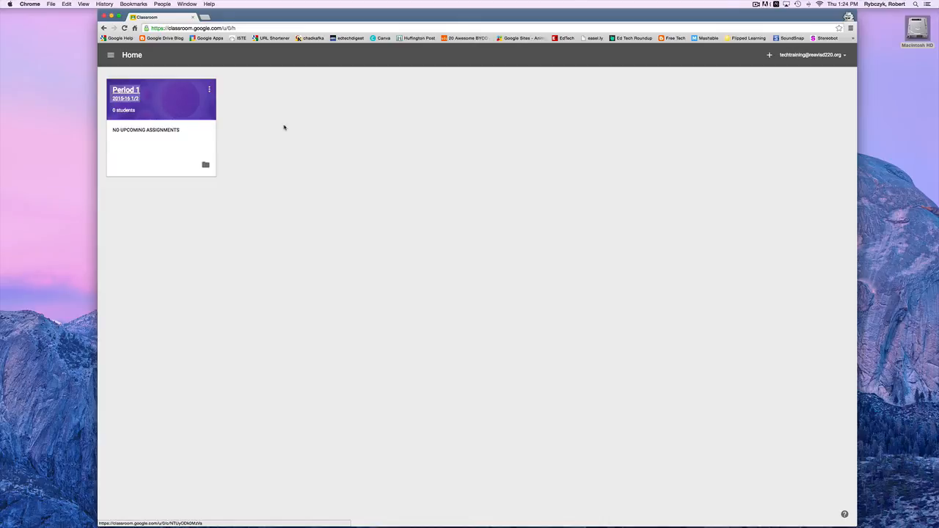
# Review the options on the Period 1 class card and view the class's Google Drive folder.
pyautogui.click(209, 89)
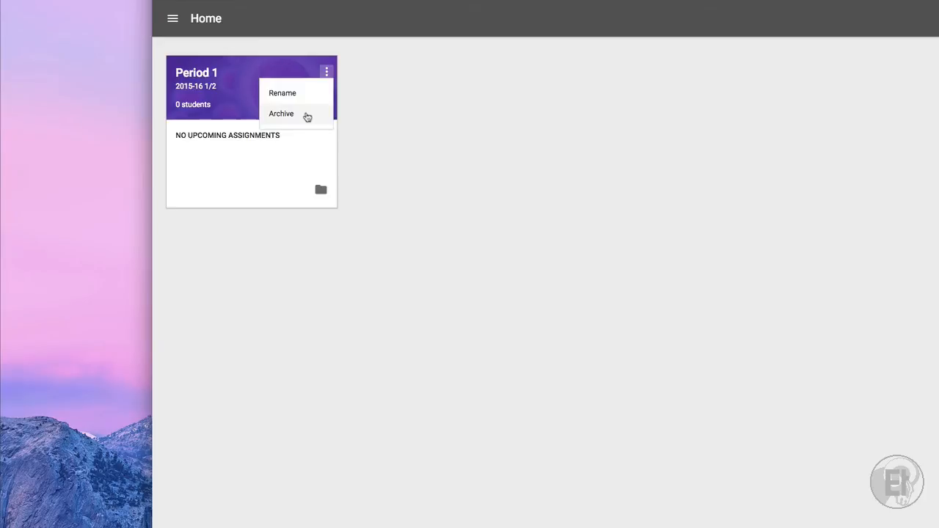
pyautogui.click(367, 119)
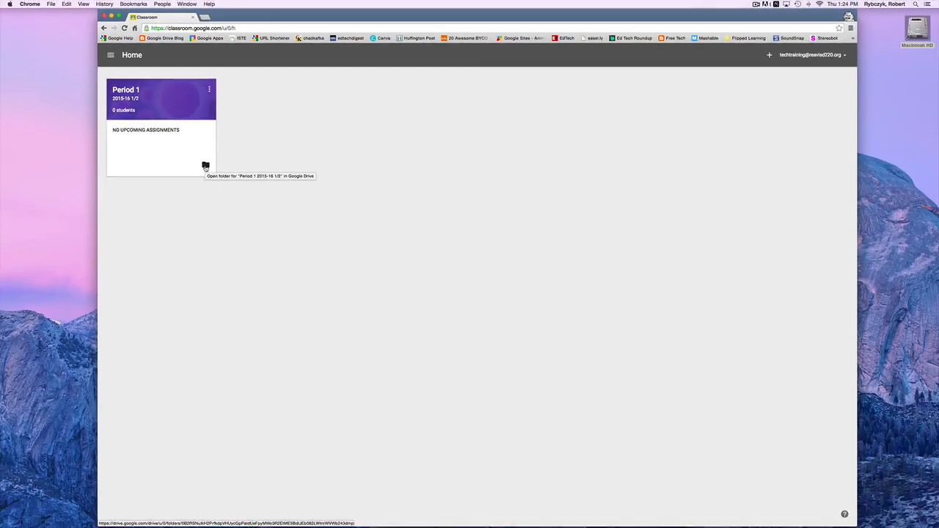
pyautogui.click(321, 192)
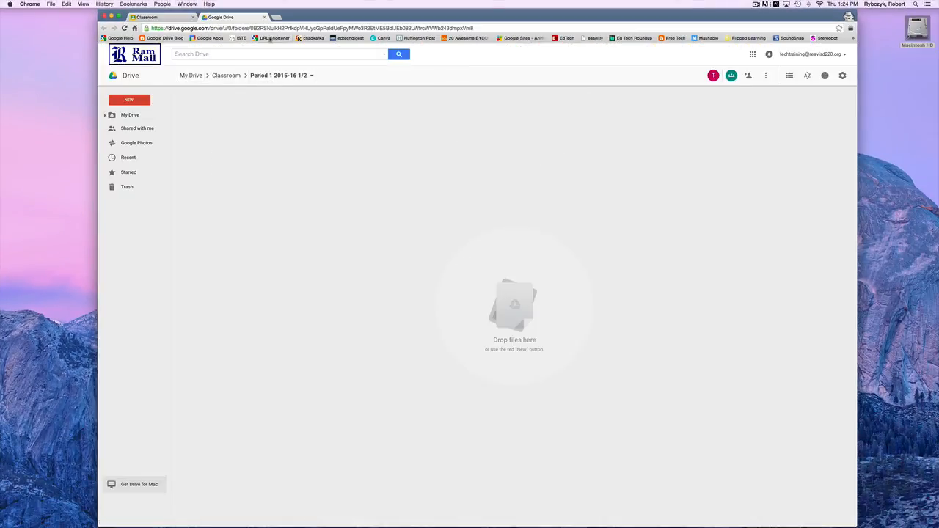
pyautogui.click(264, 17)
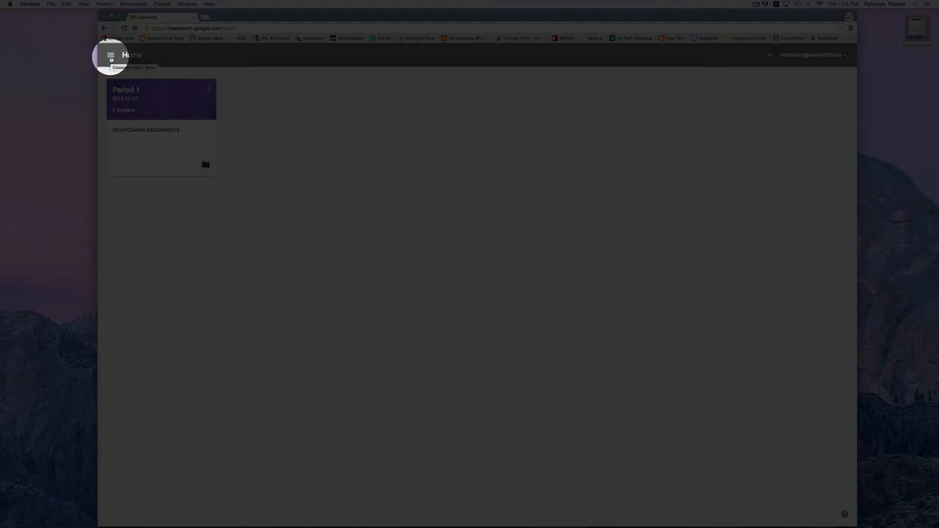
# Open the Period 1 2015-16 1/2 class from the home page using the Classroom navigation.
pyautogui.click(111, 57)
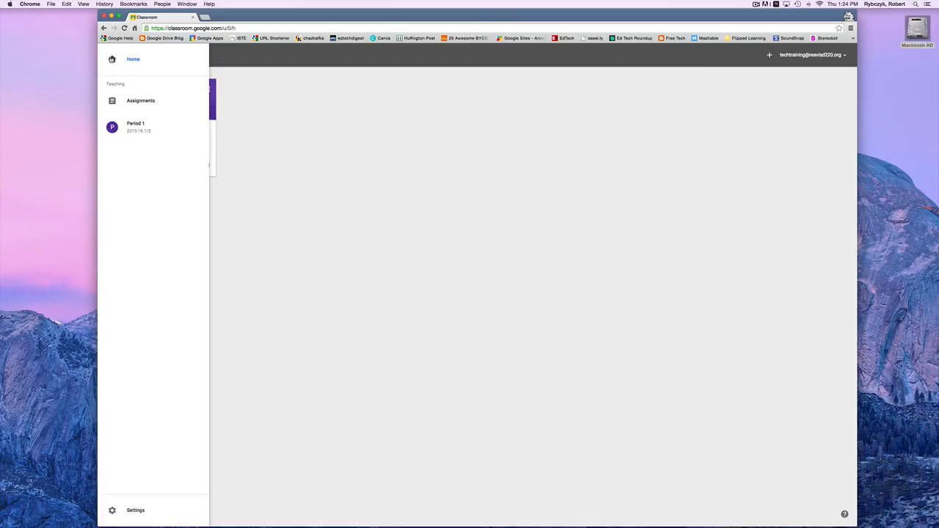
pyautogui.click(136, 127)
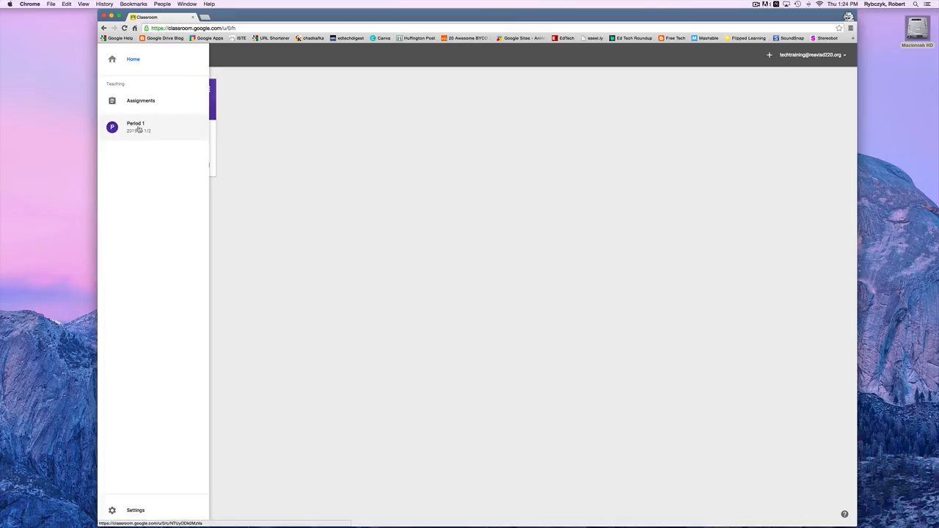
# Review the Classroom account and notification settings and return to the home page.
pyautogui.click(111, 55)
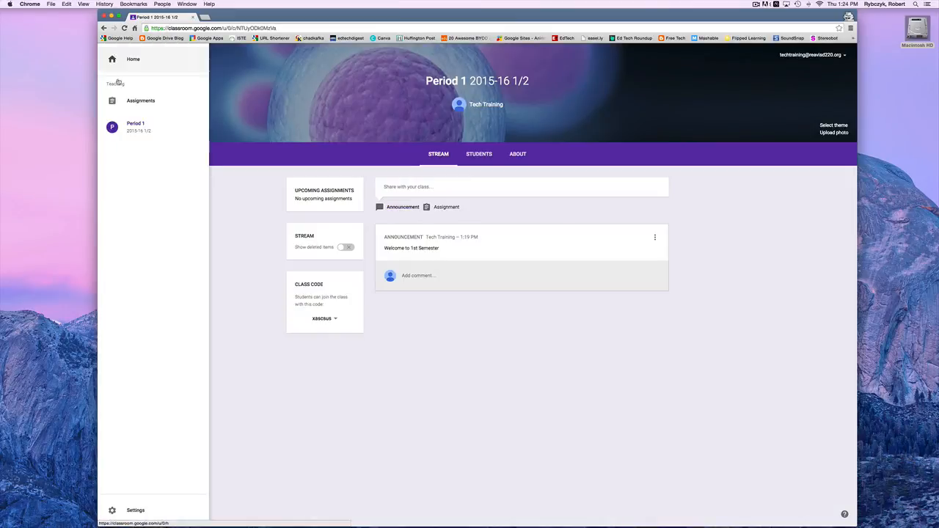
pyautogui.click(135, 510)
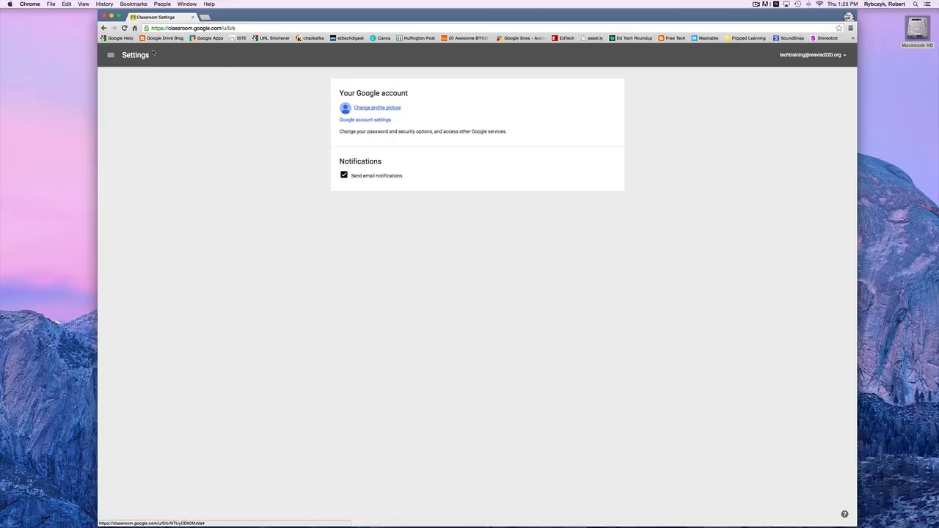
pyautogui.click(111, 55)
pyautogui.click(129, 59)
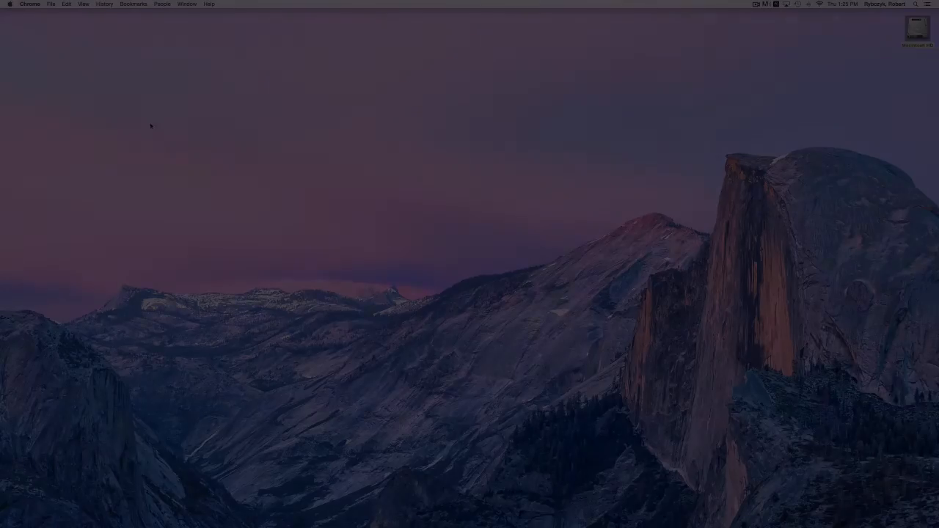